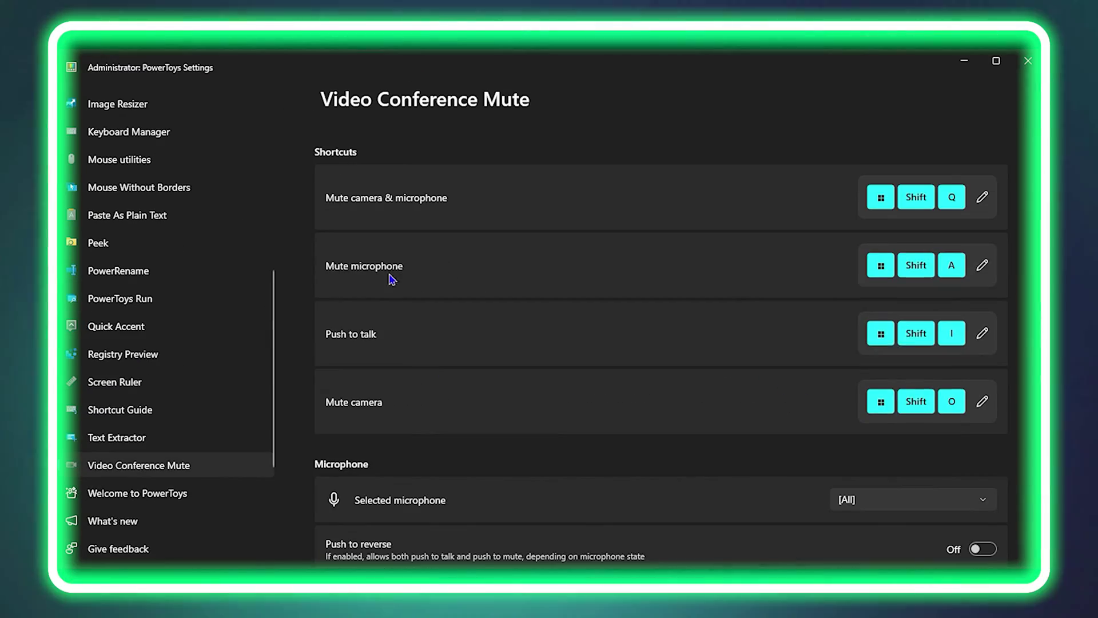
Preview editing the Video Conference Mute shortcut for muting the microphone
{"action": "left_click", "coordinate": [982, 265]}
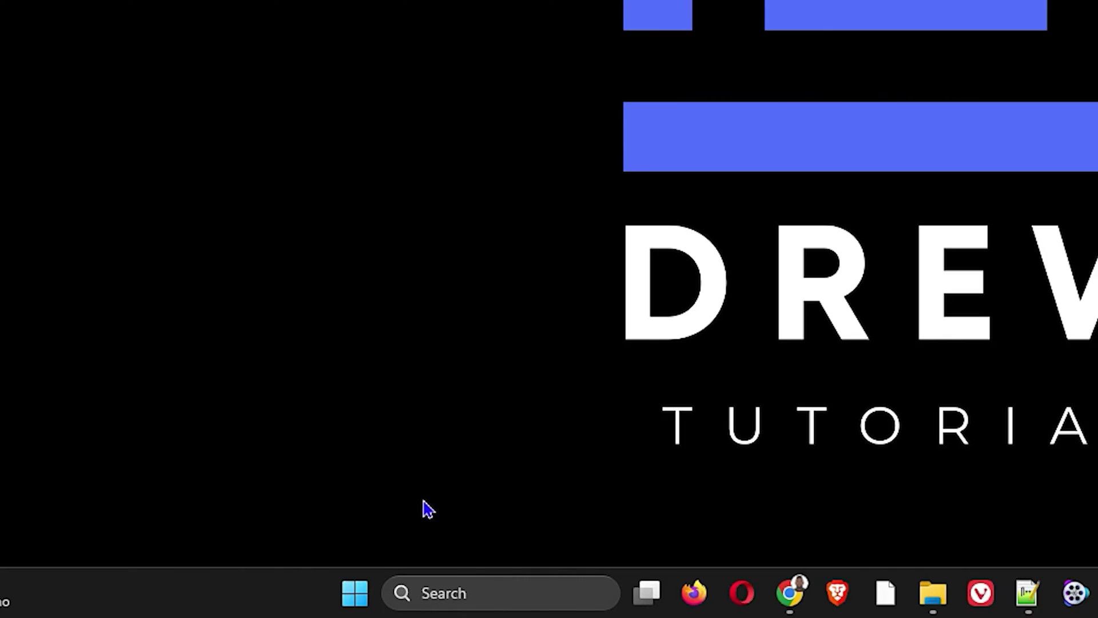
Search for 'powertoy' and install Microsoft PowerToys from Microsoft Store
{"action": "left_click", "coordinate": [386, 586]}
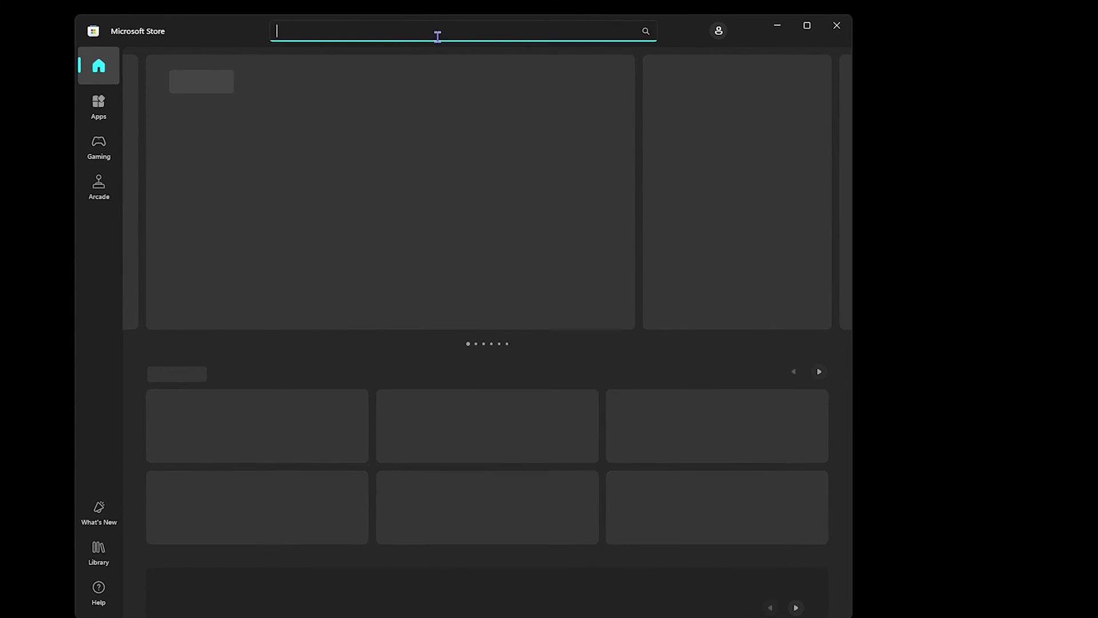
{"action": "type", "text": "powerto"}
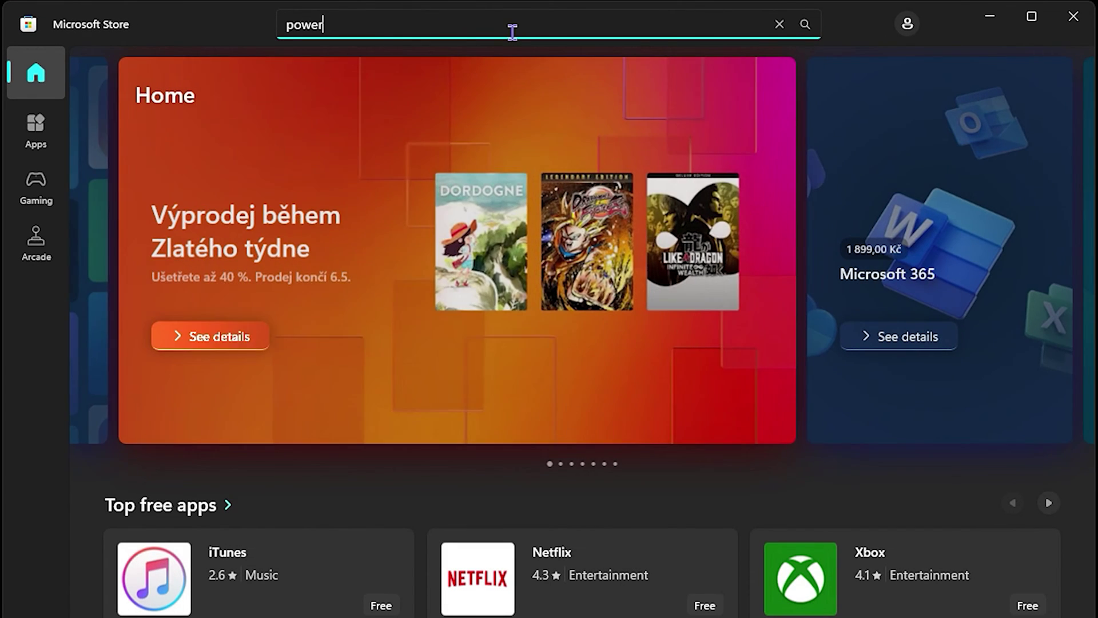
{"action": "type", "text": "y"}
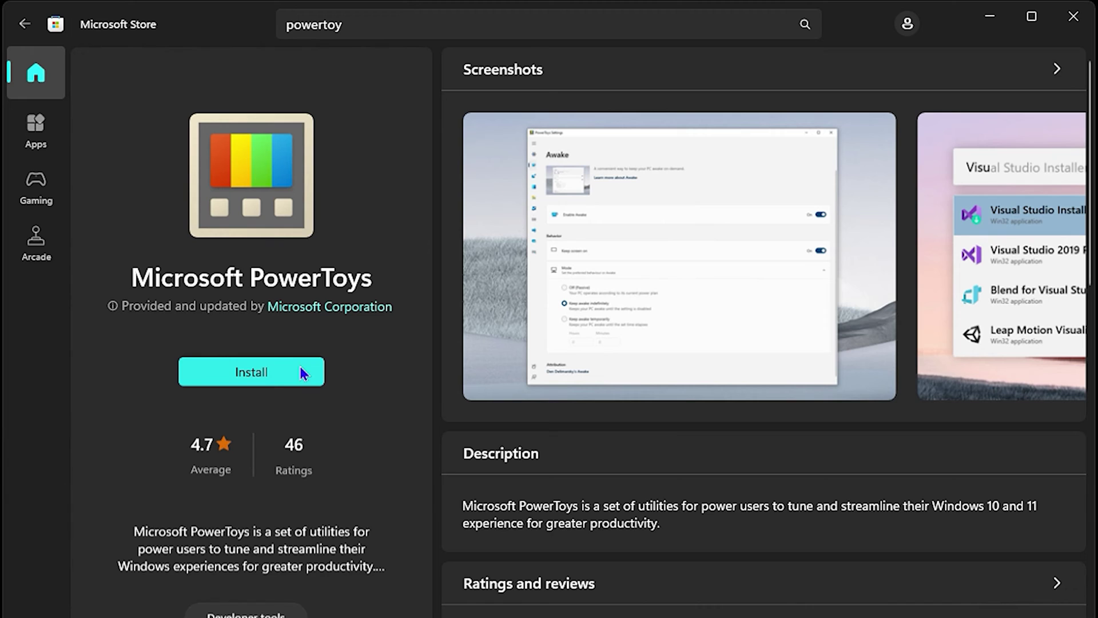
{"action": "left_click", "coordinate": [254, 369]}
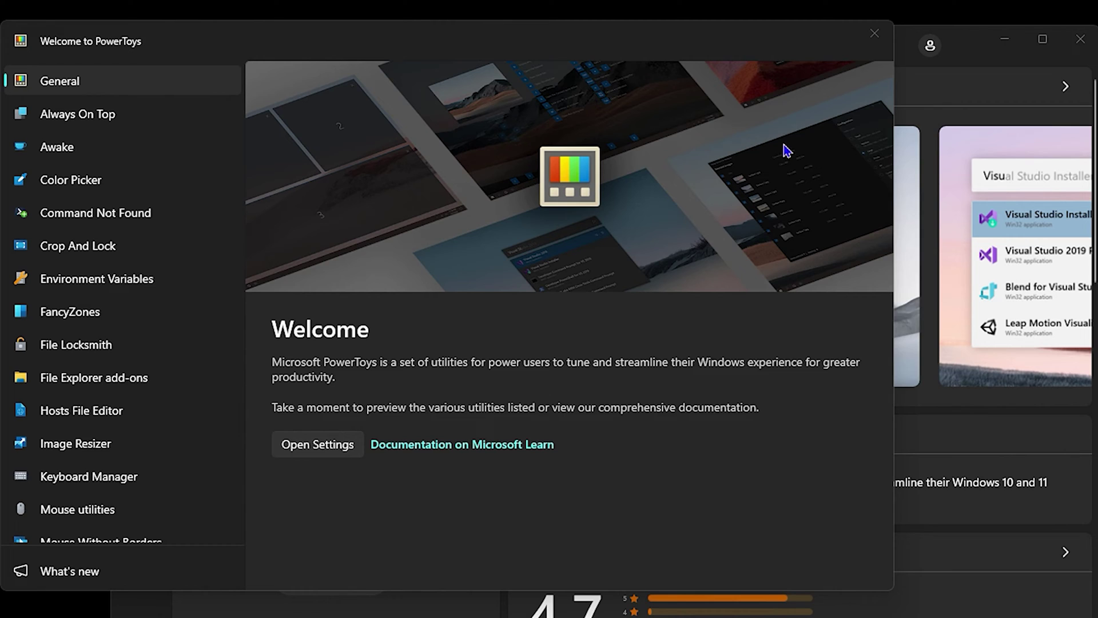
Close the Welcome window and search the Start menu for 'powerto' to launch PowerToys
{"action": "left_click", "coordinate": [874, 33]}
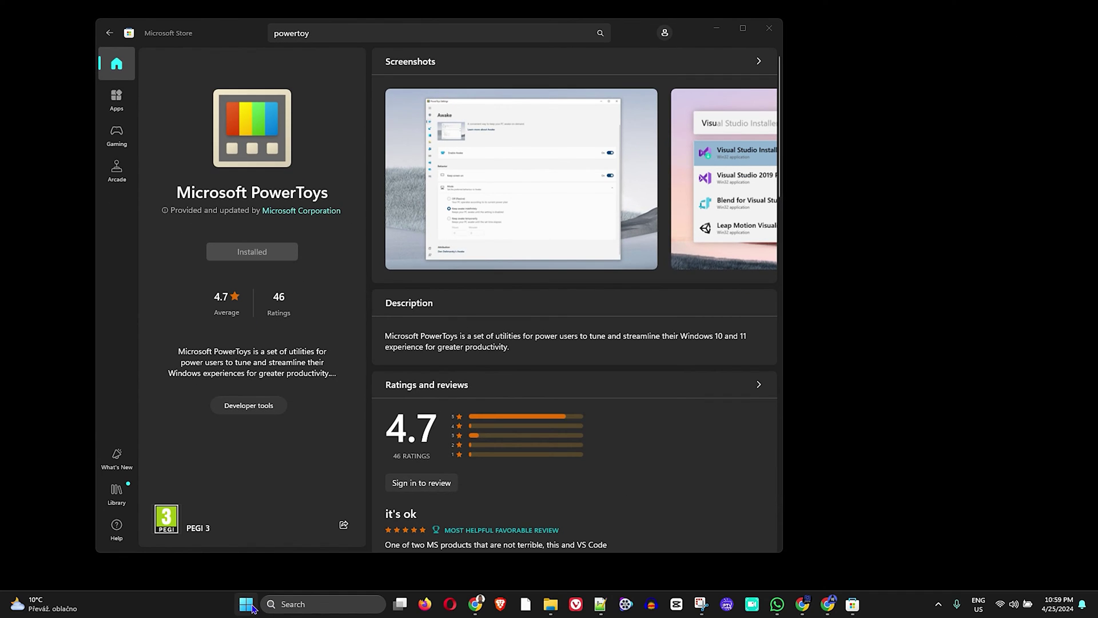
{"action": "left_click", "coordinate": [255, 604]}
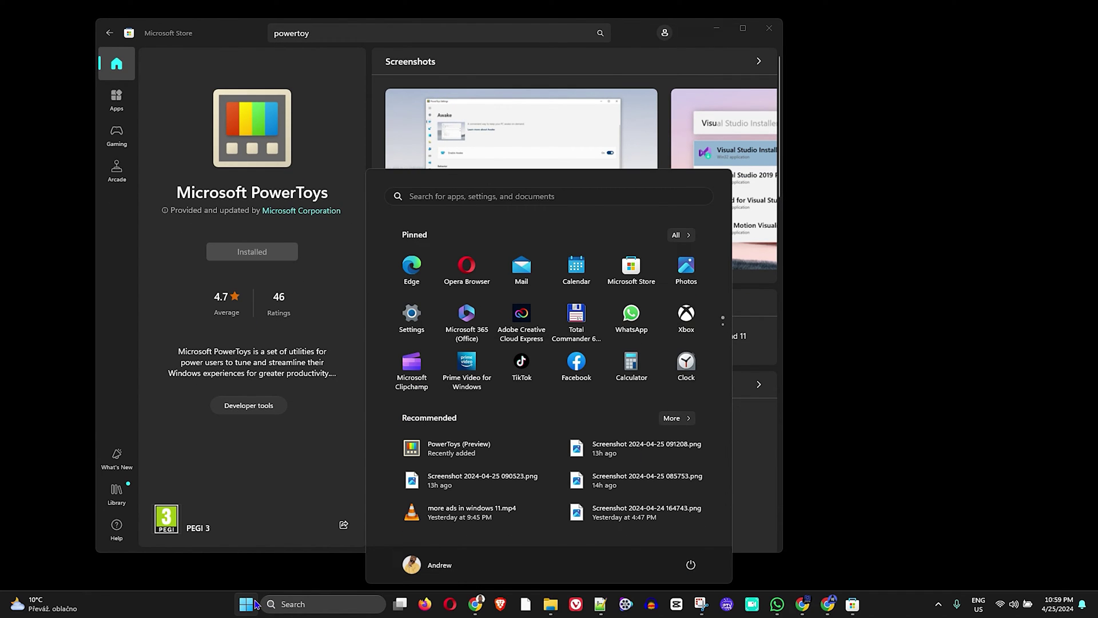
{"action": "left_click", "coordinate": [265, 601]}
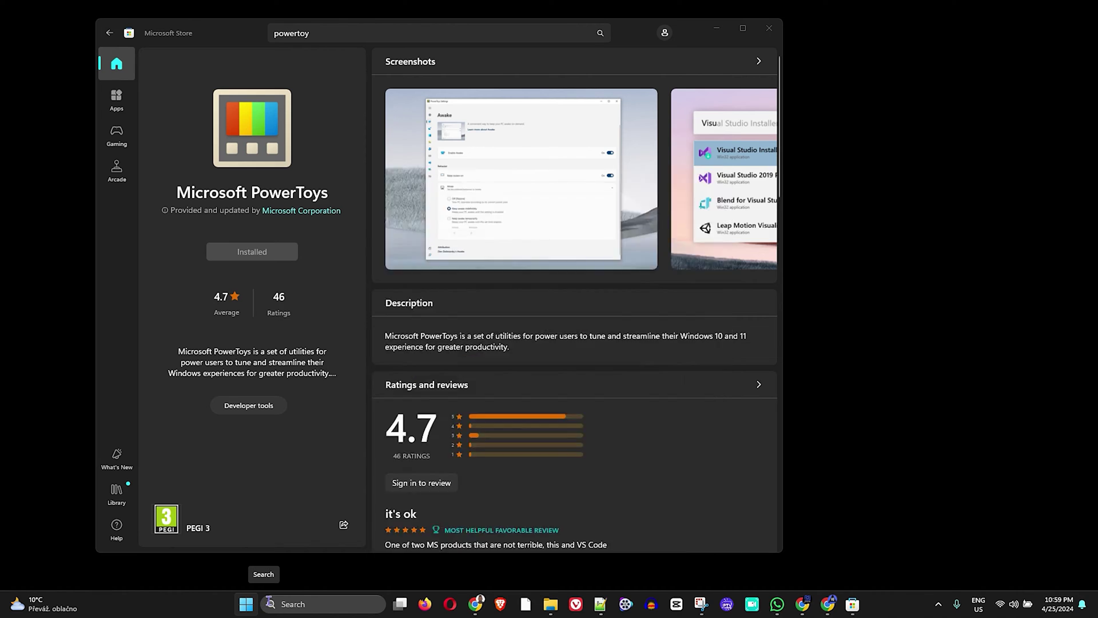
{"action": "type", "text": "powerto"}
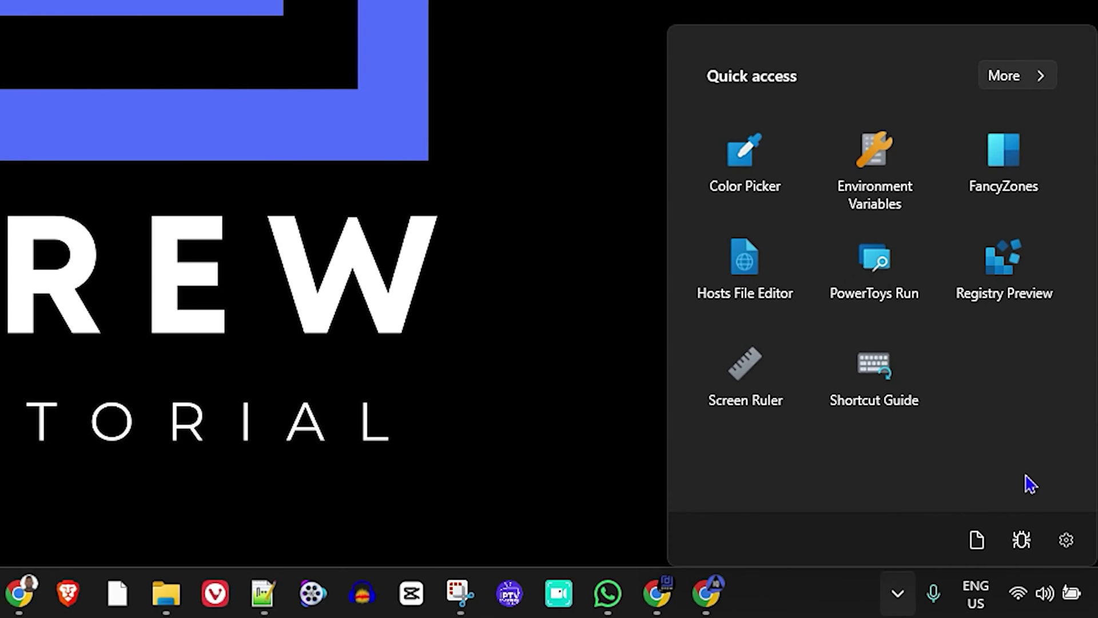
In PowerToys Settings, switch Enable Video Conference Mute to On and review its shortcuts
{"action": "left_click", "coordinate": [1065, 540]}
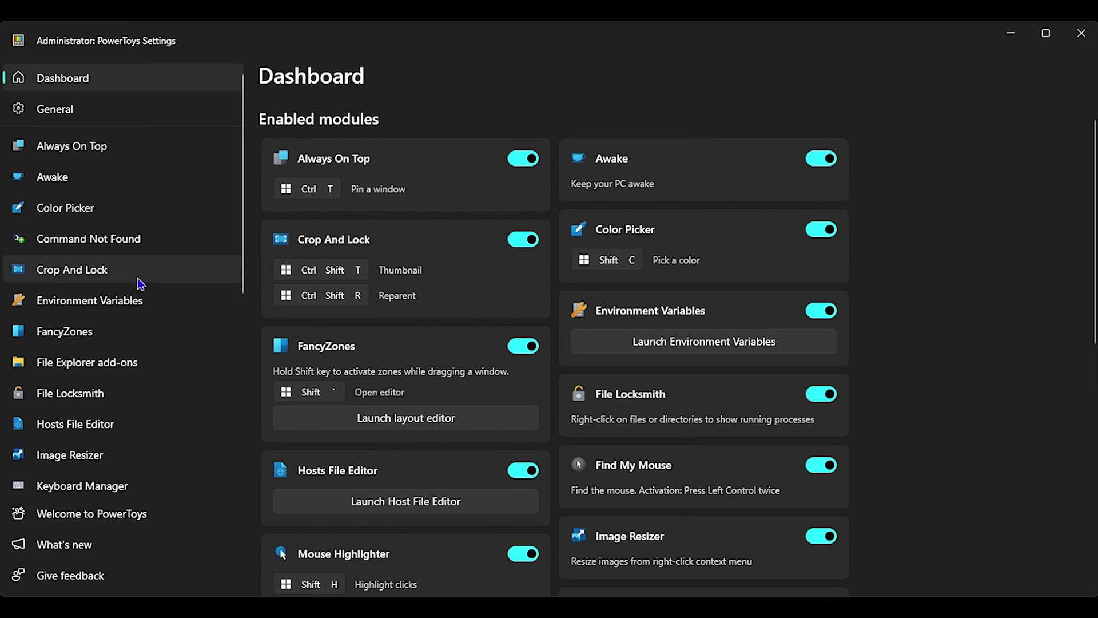
{"action": "scroll", "coordinate": [250, 239], "scroll_direction": "down", "scroll_amount": 5}
{"action": "scroll", "coordinate": [113, 286], "scroll_direction": "down", "scroll_amount": 2}
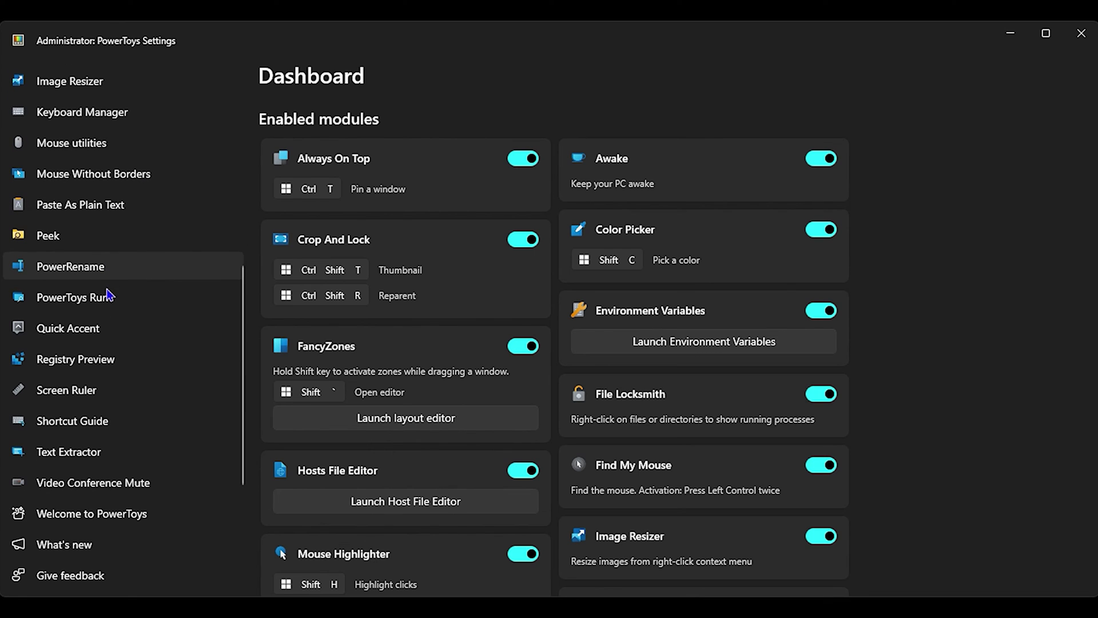
{"action": "left_click", "coordinate": [89, 483]}
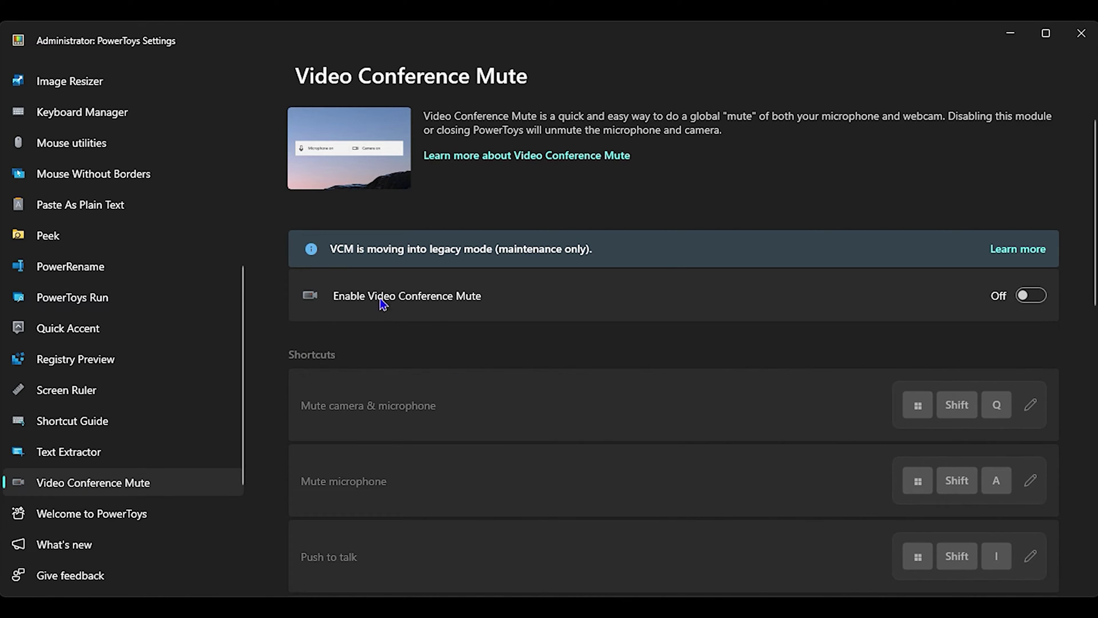
{"action": "left_click", "coordinate": [1032, 297]}
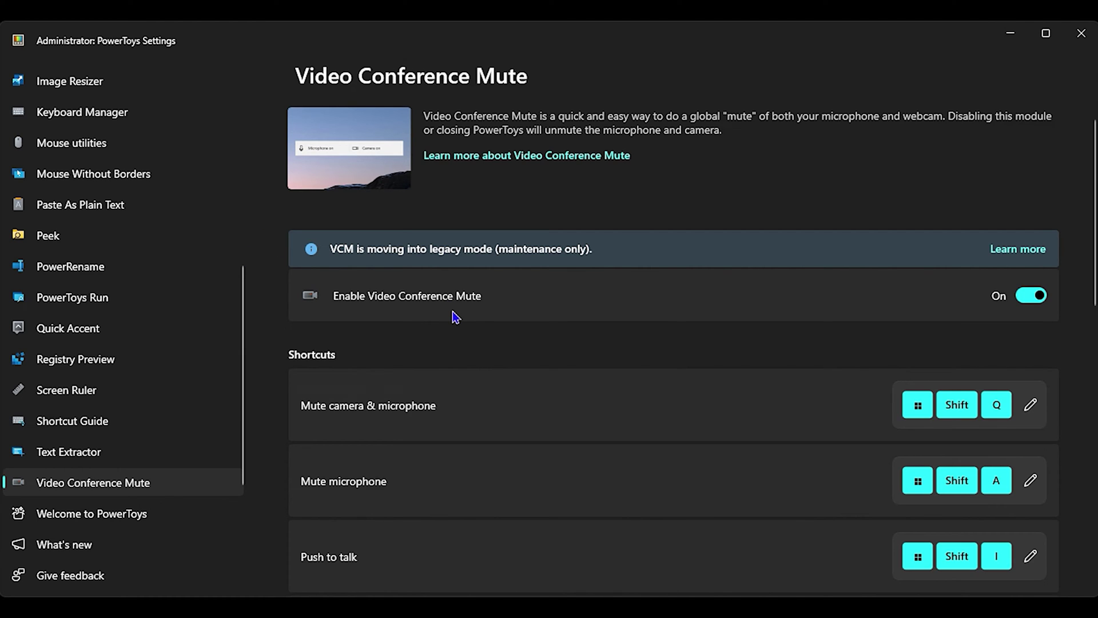
{"action": "scroll", "coordinate": [783, 386], "scroll_direction": "down", "scroll_amount": 4}
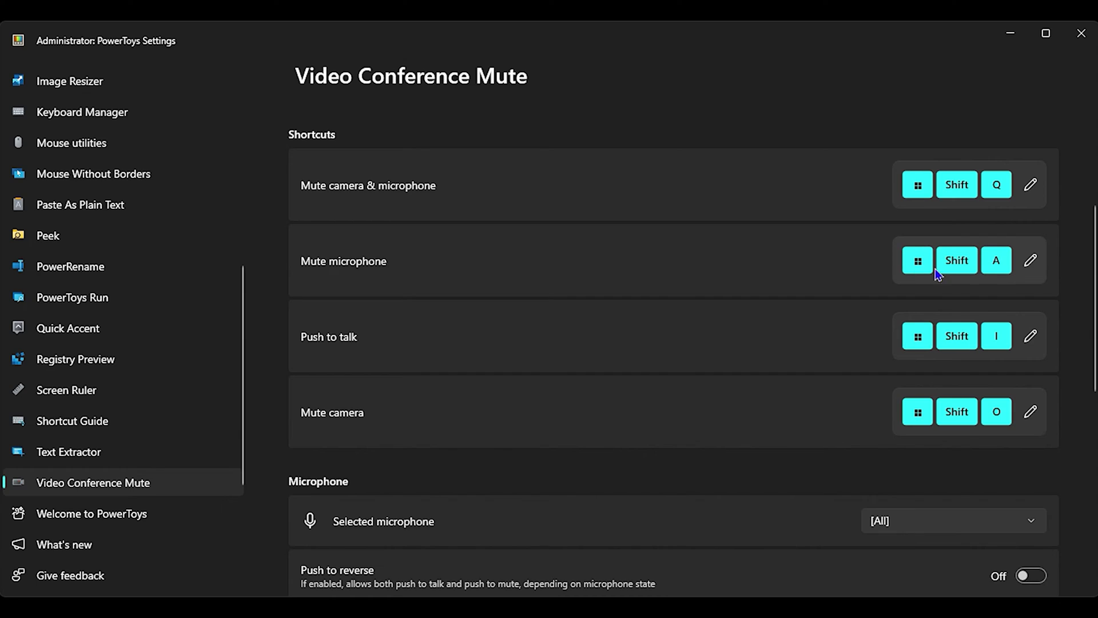
{"action": "left_click", "coordinate": [1031, 262]}
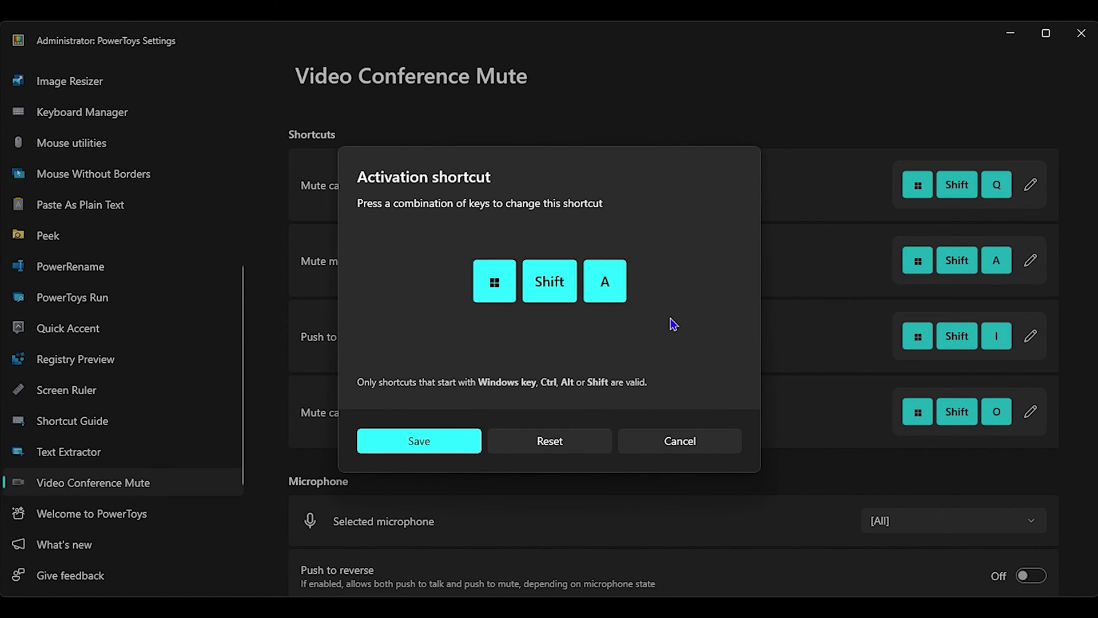
{"action": "key", "text": "a"}
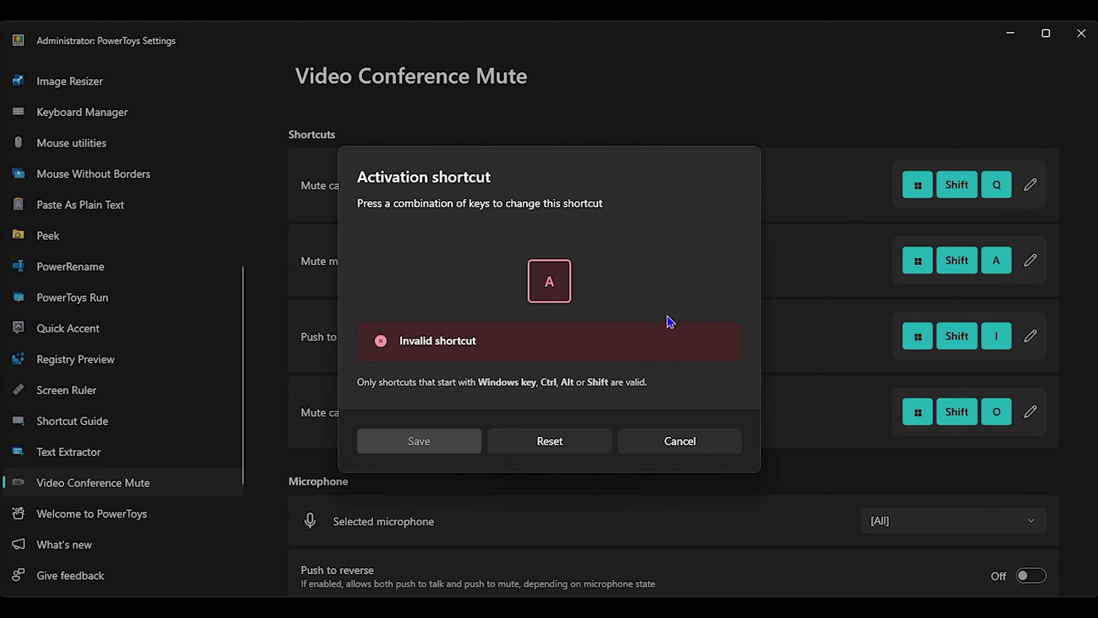
{"action": "key", "text": "d"}
{"action": "key", "text": "n"}
{"action": "left_click", "coordinate": [573, 446]}
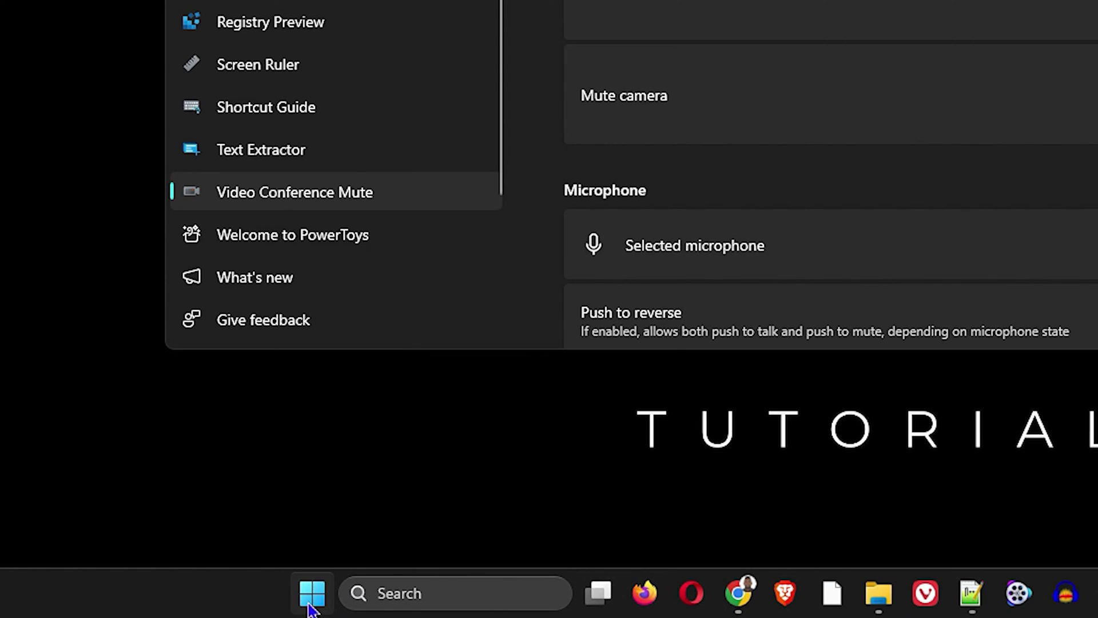
Open System > Sound in Windows Settings and mute the microphone with Win+Shift+A
{"action": "right_click", "coordinate": [246, 604]}
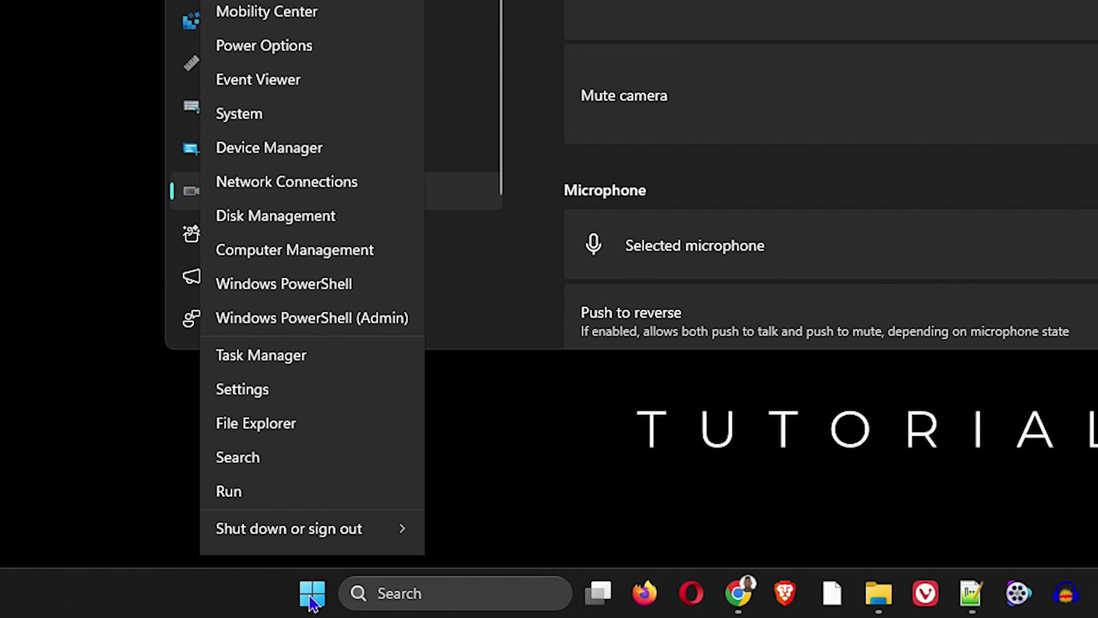
{"action": "left_click", "coordinate": [274, 366]}
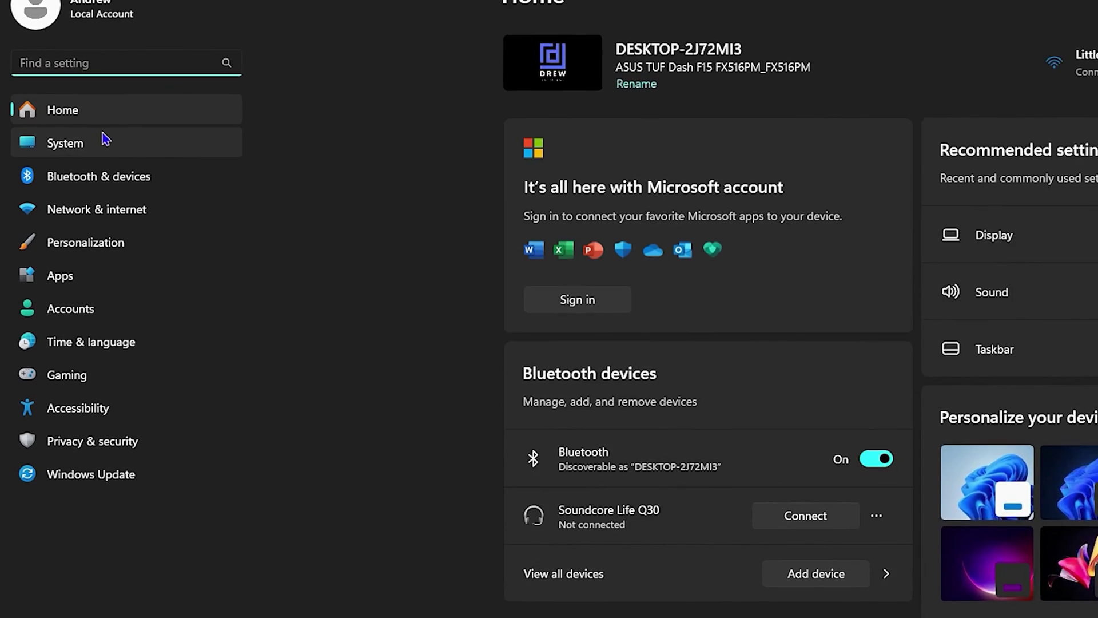
{"action": "left_click", "coordinate": [102, 141]}
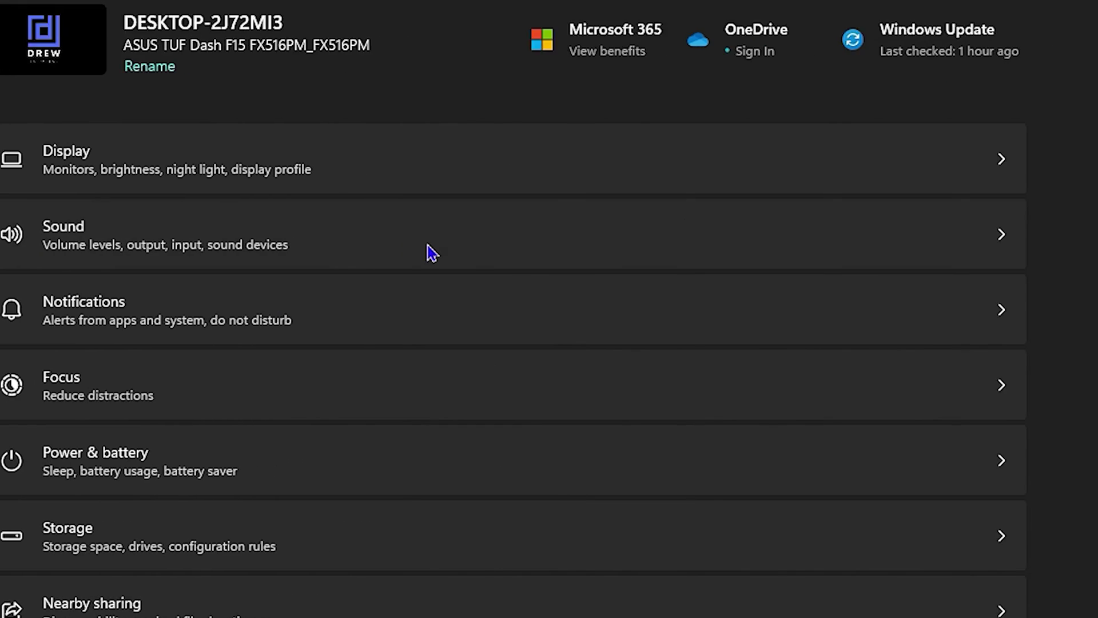
{"action": "left_click", "coordinate": [432, 252]}
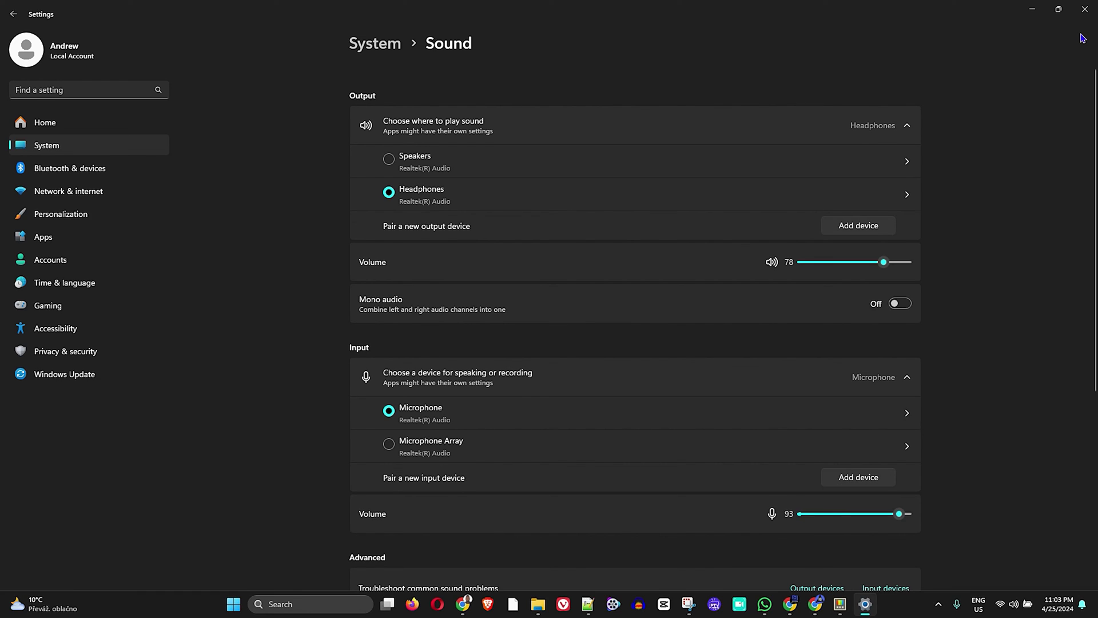
{"action": "key", "text": "XF86AudioMicMute"}
{"action": "key", "text": "XF86AudioMicMute"}
{"action": "key", "text": "XF86AudioMicMute"}
{"action": "key", "text": "XF86AudioMicMute"}
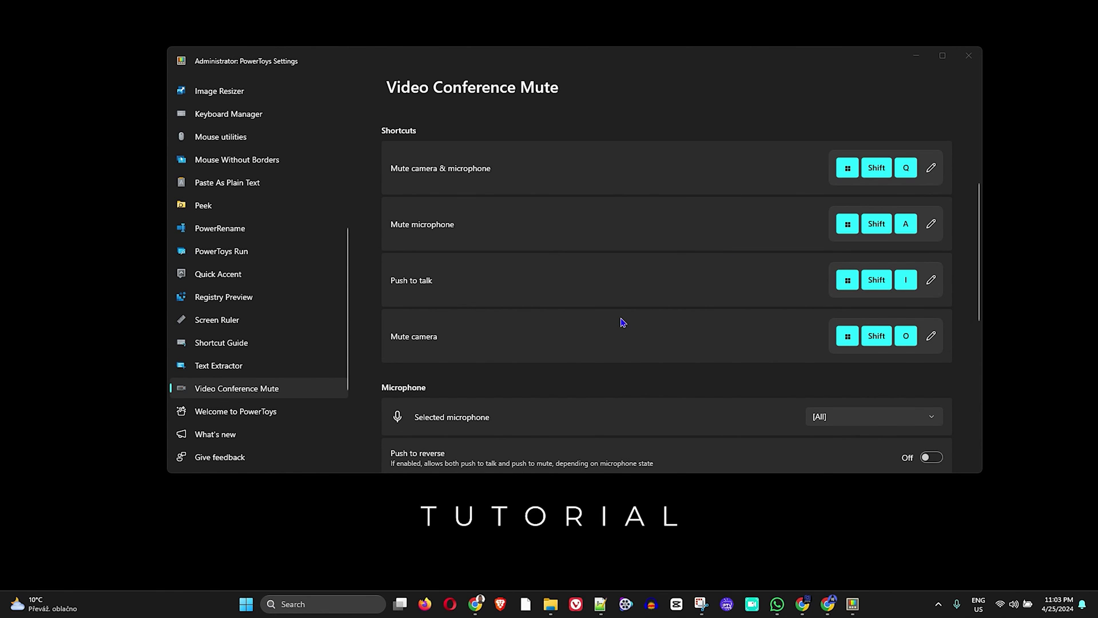
{"action": "scroll", "coordinate": [620, 324], "scroll_direction": "up", "scroll_amount": 3}
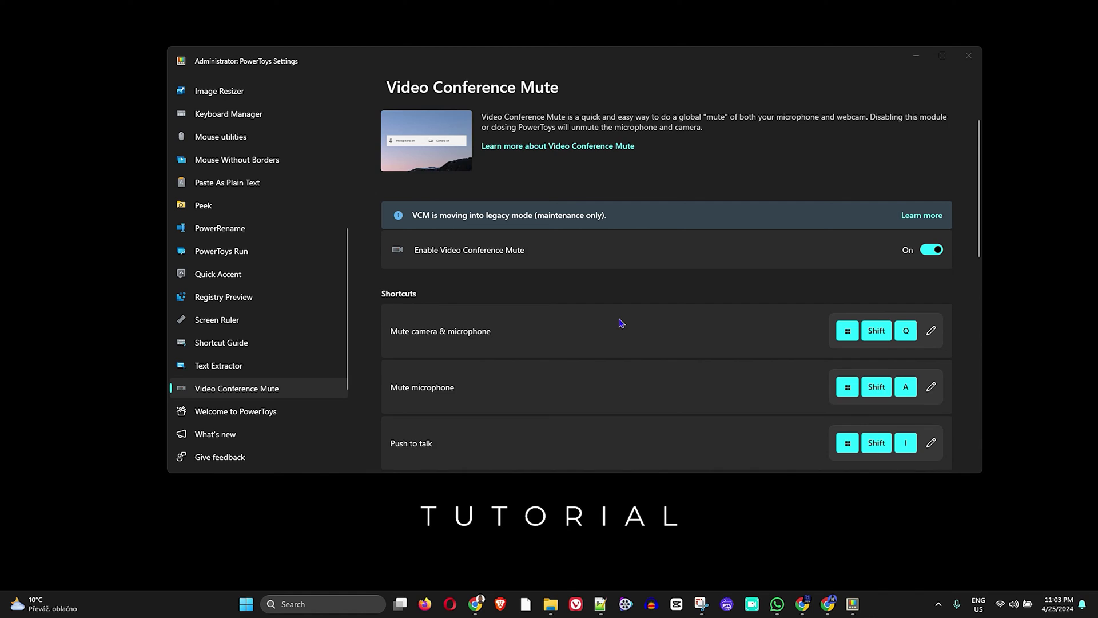
{"action": "scroll", "coordinate": [622, 323], "scroll_direction": "down", "scroll_amount": 10}
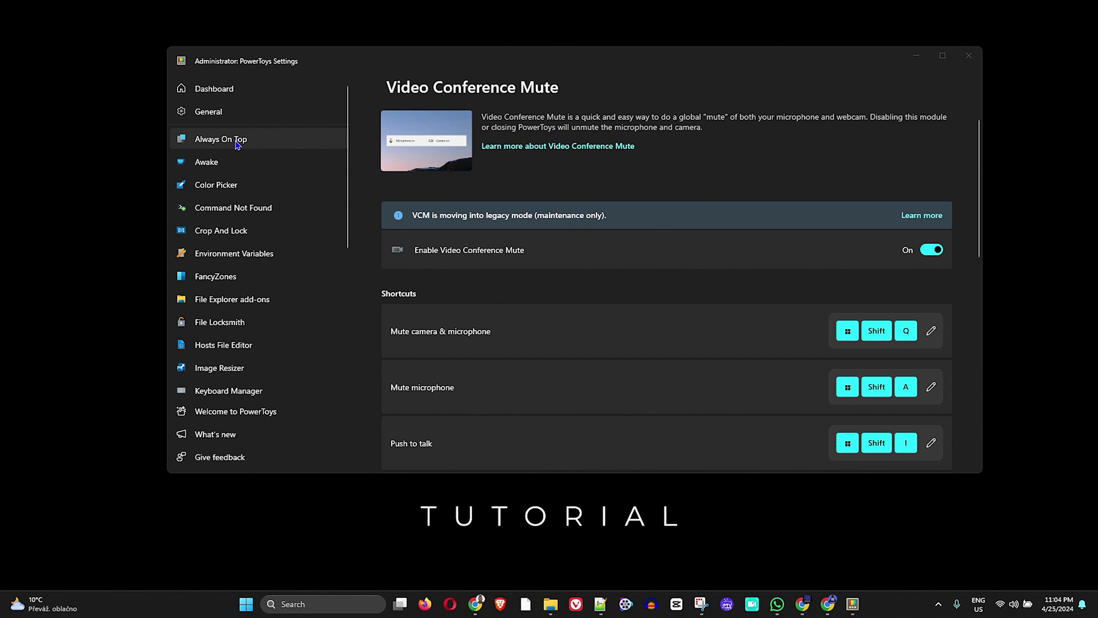
{"action": "scroll", "coordinate": [251, 258], "scroll_direction": "down", "scroll_amount": 10}
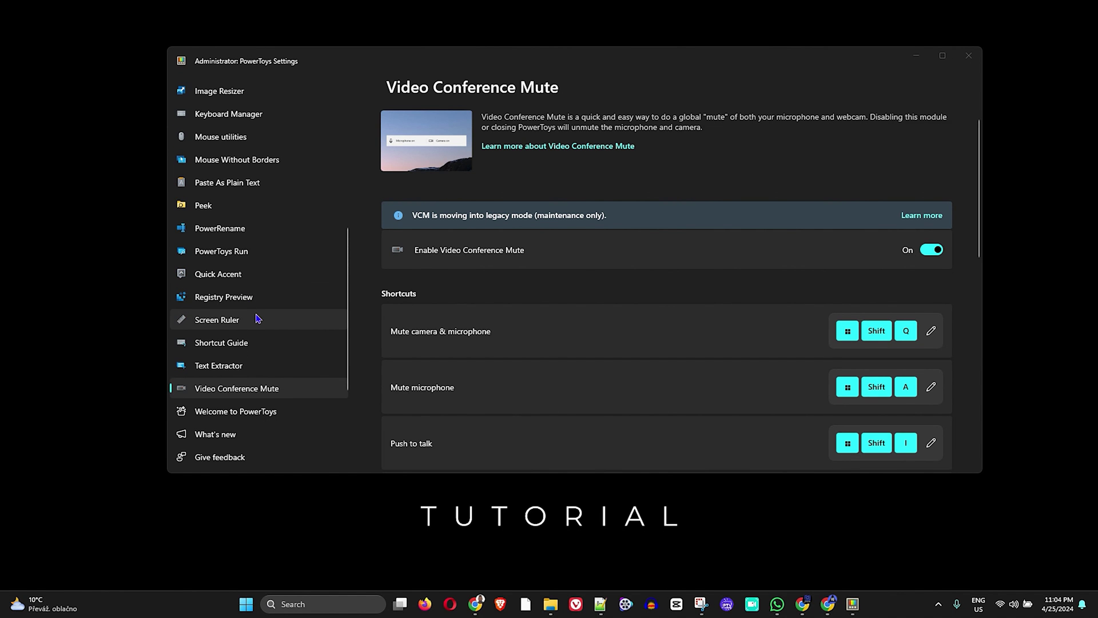